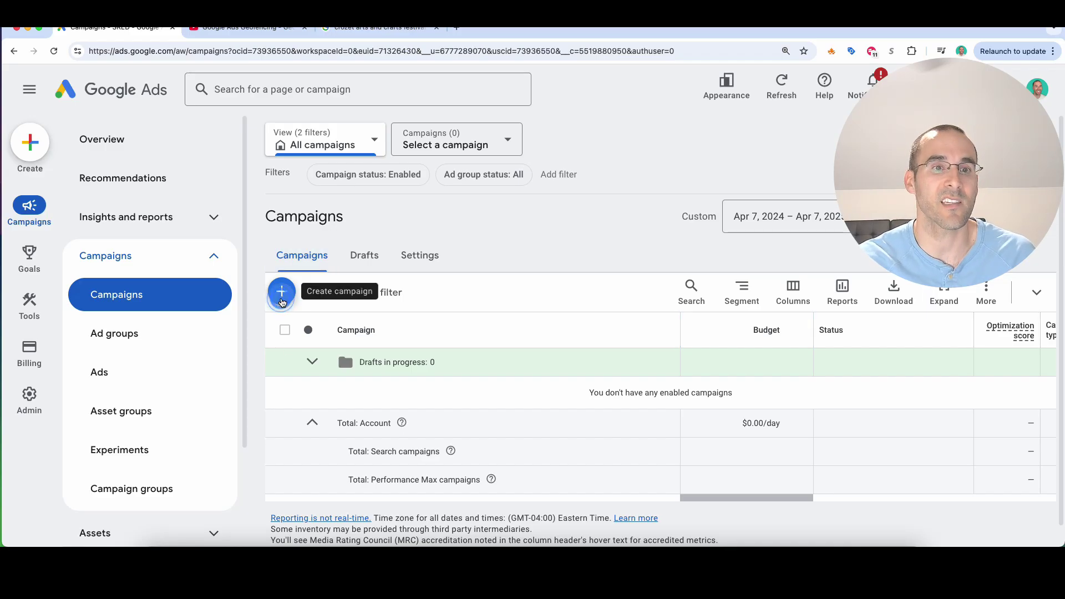
Create a new Display campaign with no guided objective.
left_click(282, 302)
left_click(319, 303)
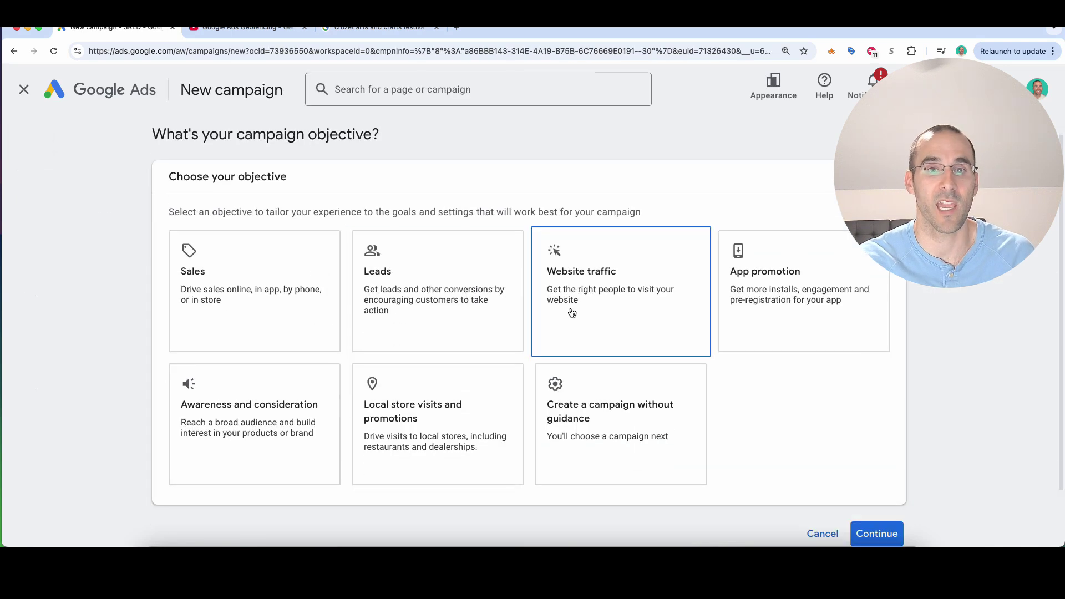
scroll(592, 323, "down", 3)
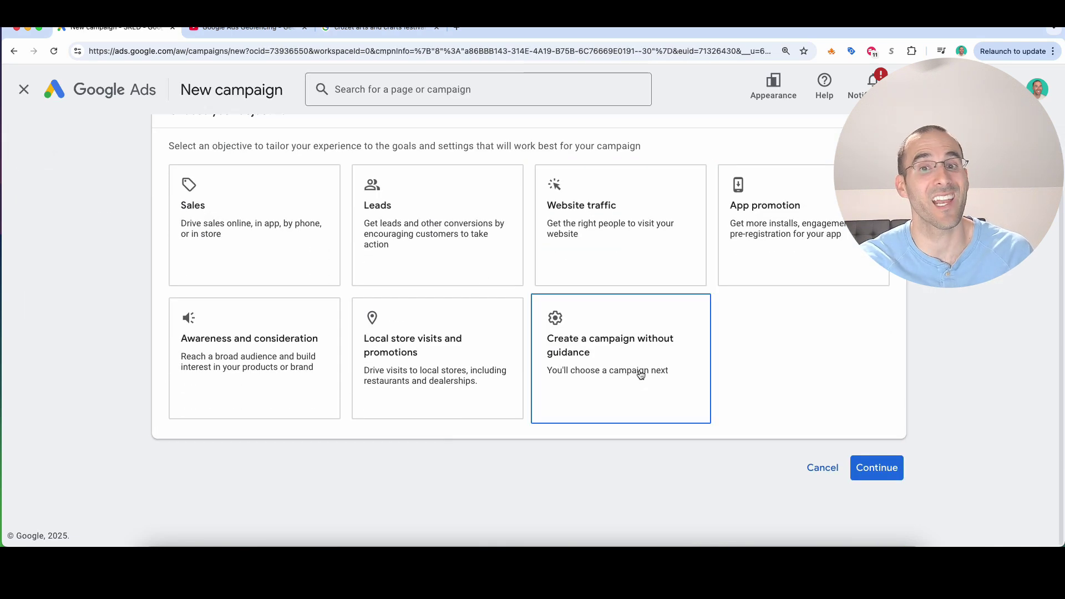
left_click(638, 370)
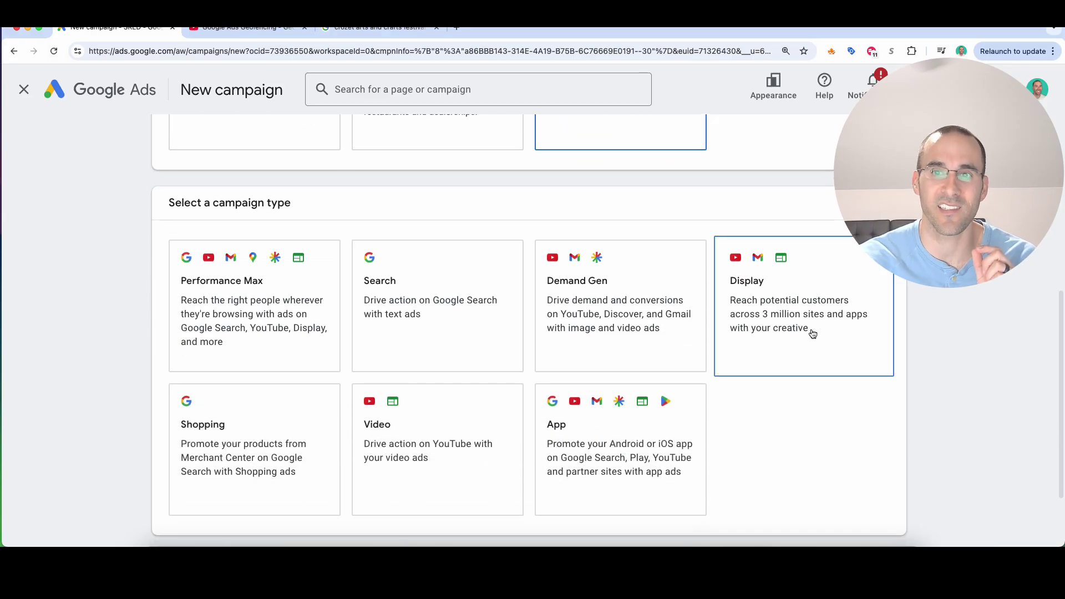
left_click(812, 330)
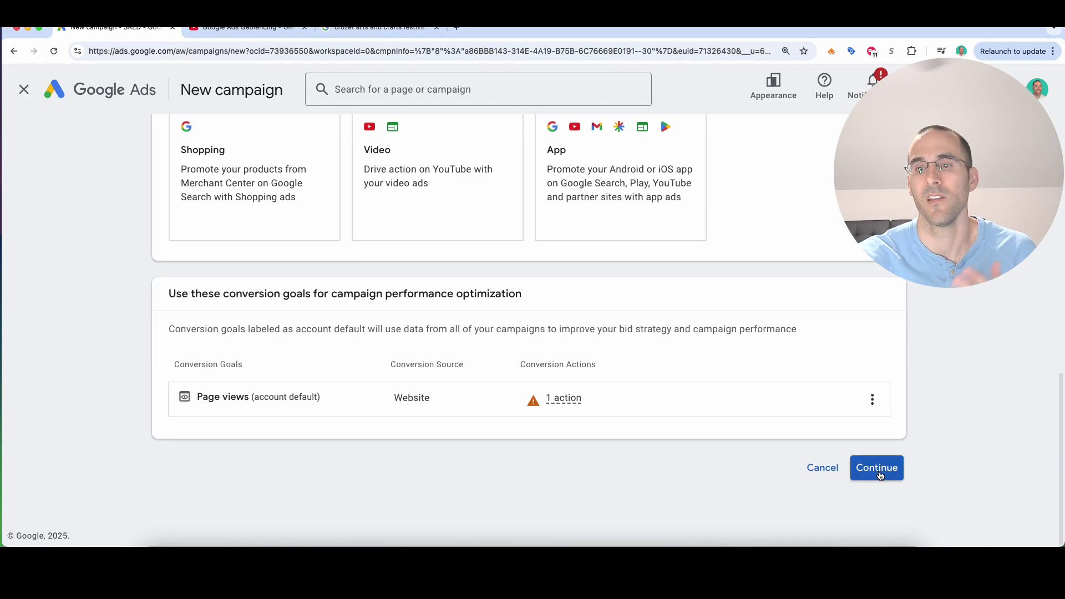
left_click(881, 473)
left_click(338, 398)
type("w")
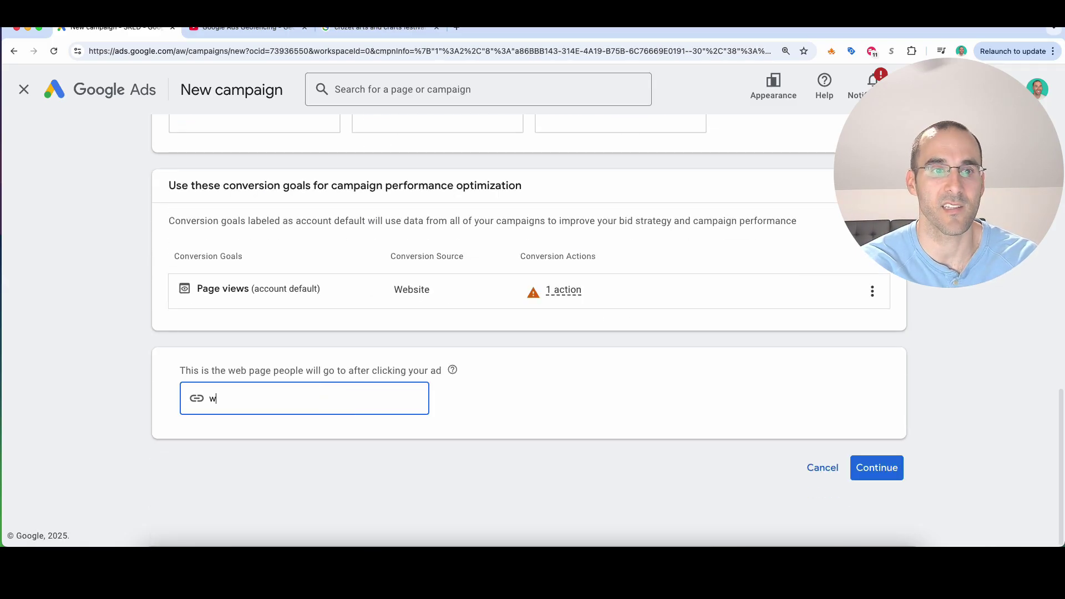
type("ww.scottredg")
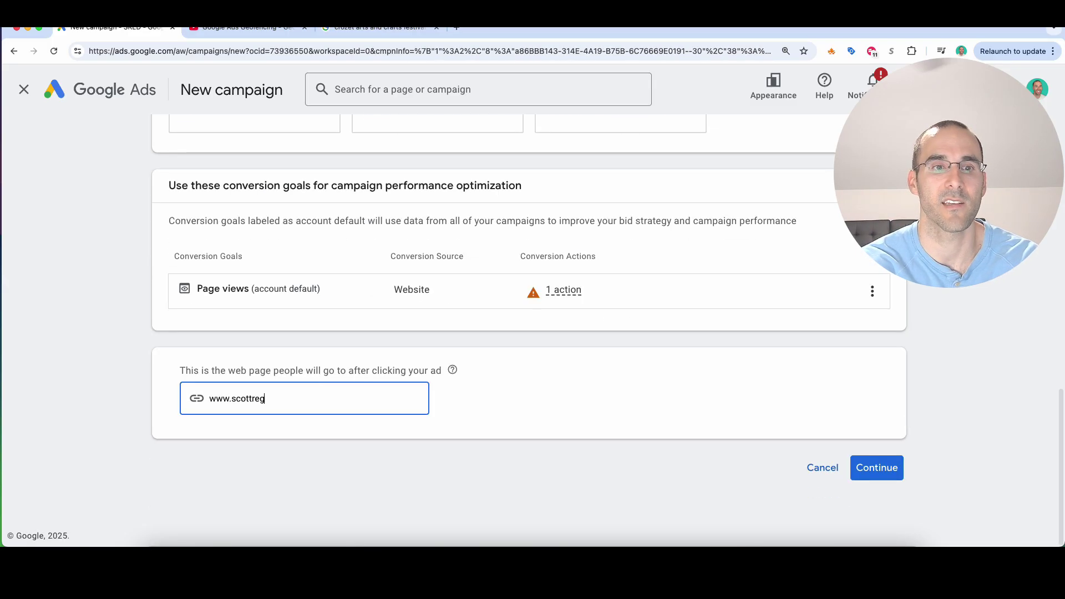
type("ate.com")
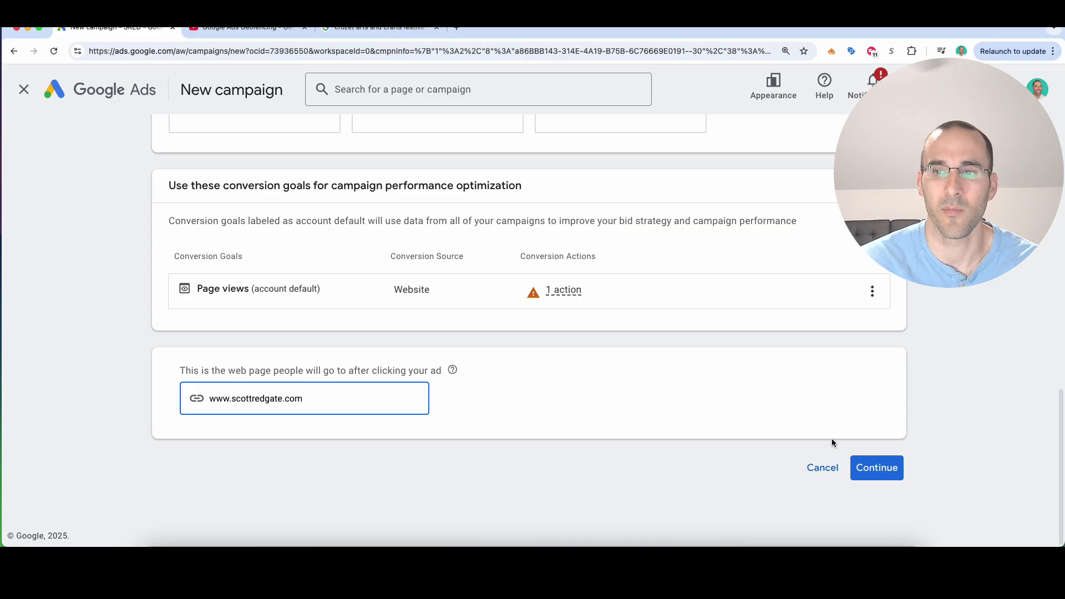
left_click(872, 465)
Rename the campaign to 'Geofence Test' and continue to campaign settings.
triple_click(255, 382)
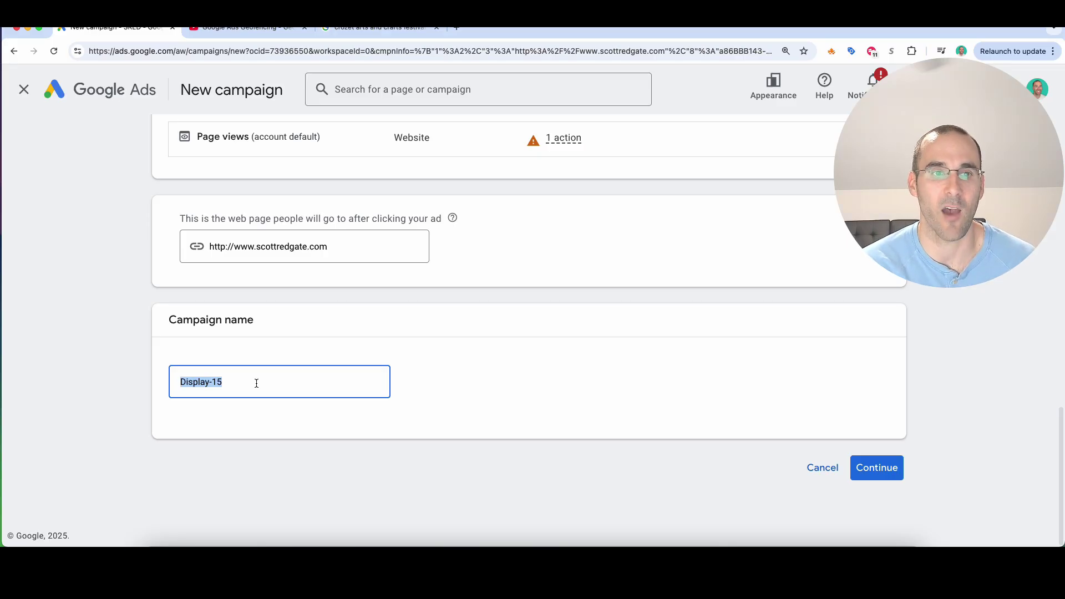
type("Geofence Test")
left_click(895, 467)
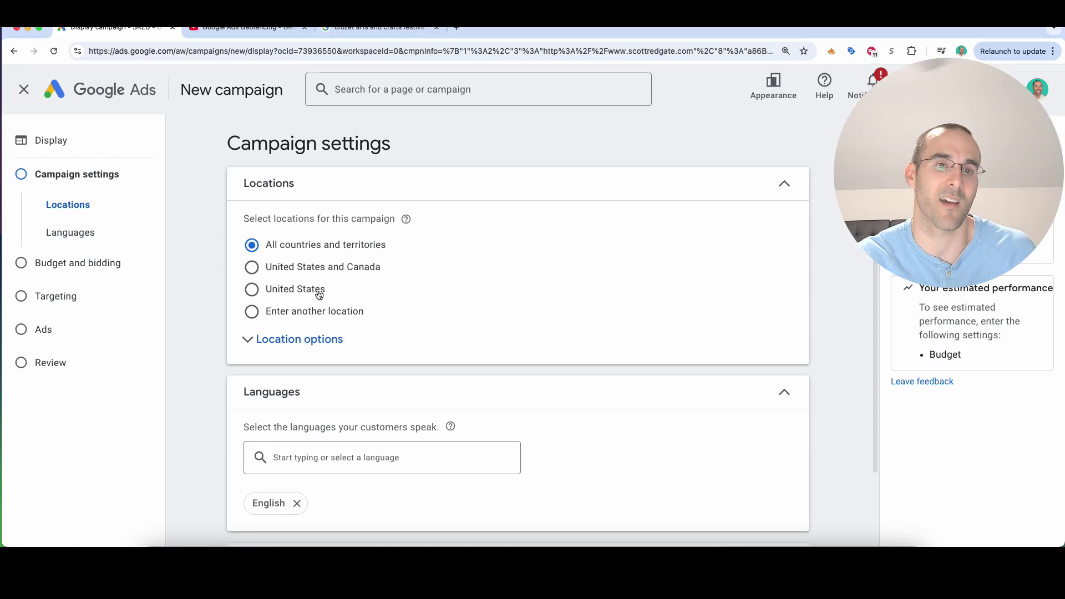
Choose a custom location with Radius advanced search, then return to the festival search results.
left_click(289, 316)
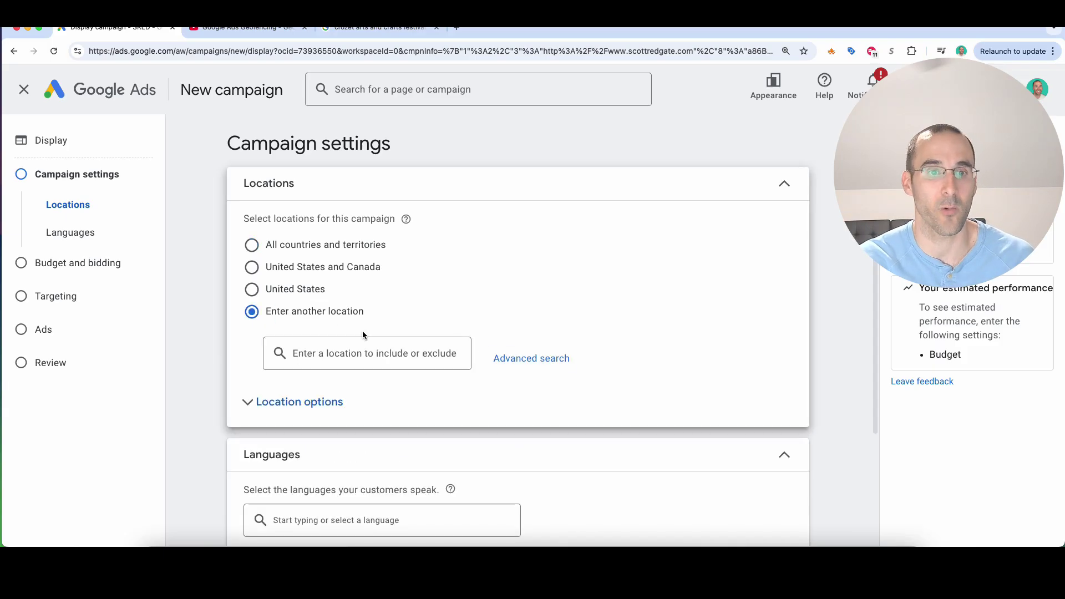
left_click(530, 360)
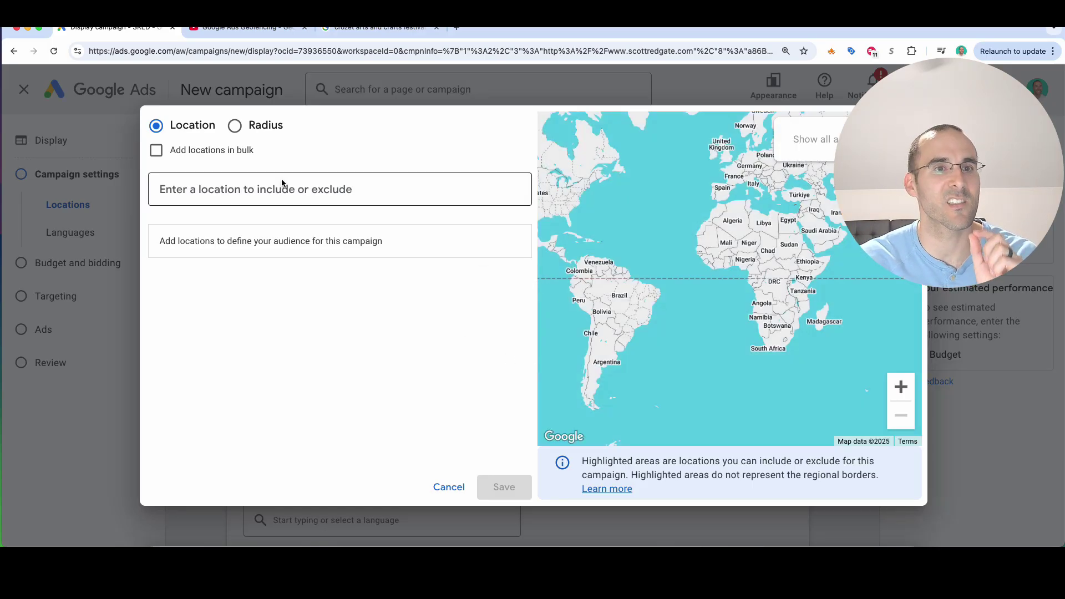
left_click(235, 127)
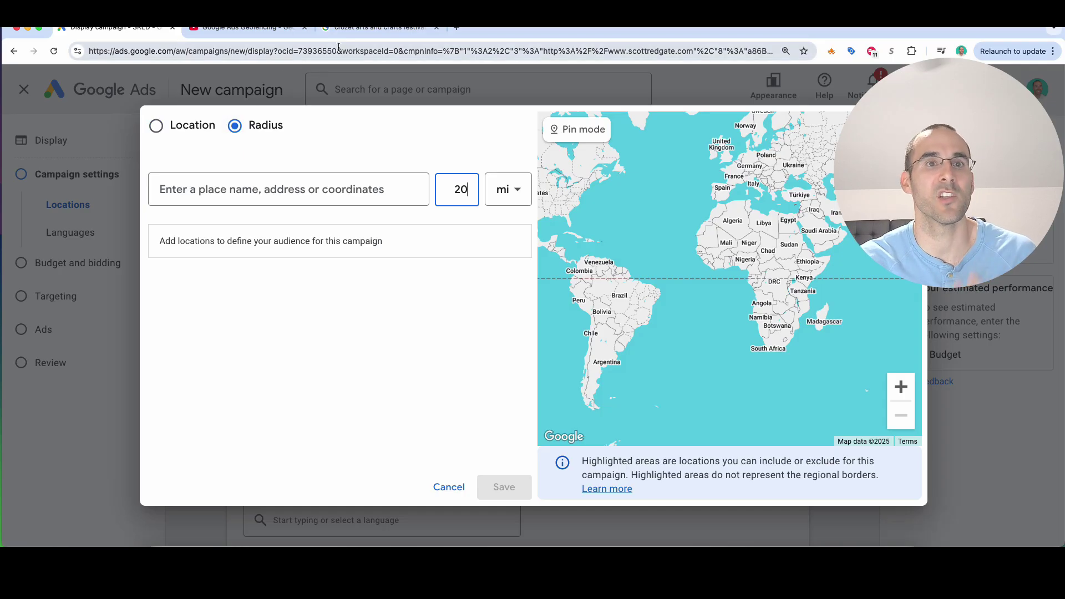
left_click(356, 28)
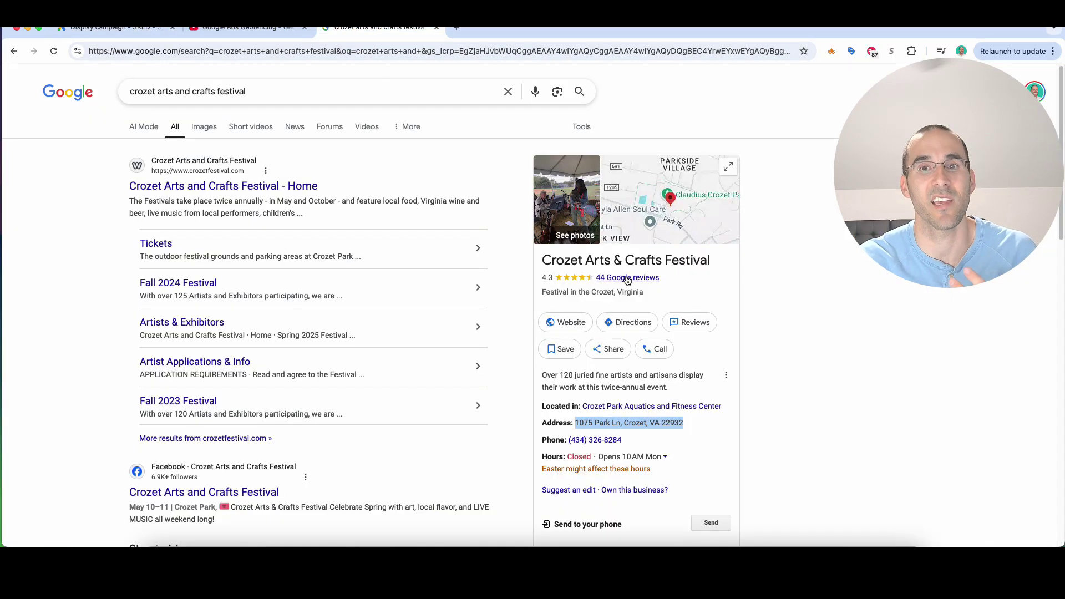
Copy the festival's Crozet, Virginia street address from the results panel.
right_click(666, 430)
left_click(676, 412)
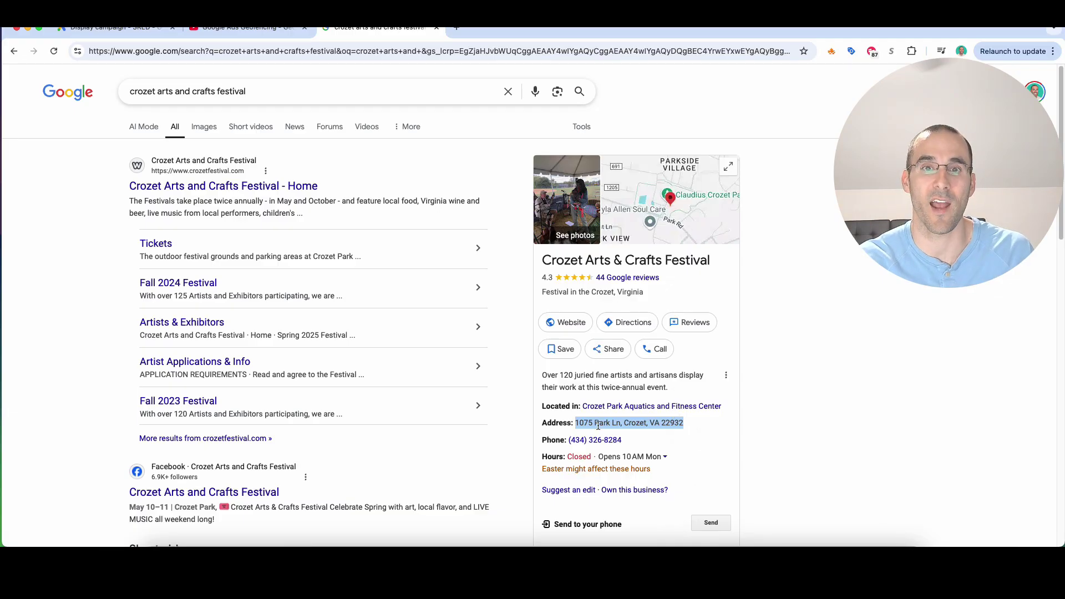
Include a 1 km radius around the pasted festival address.
left_click(114, 27)
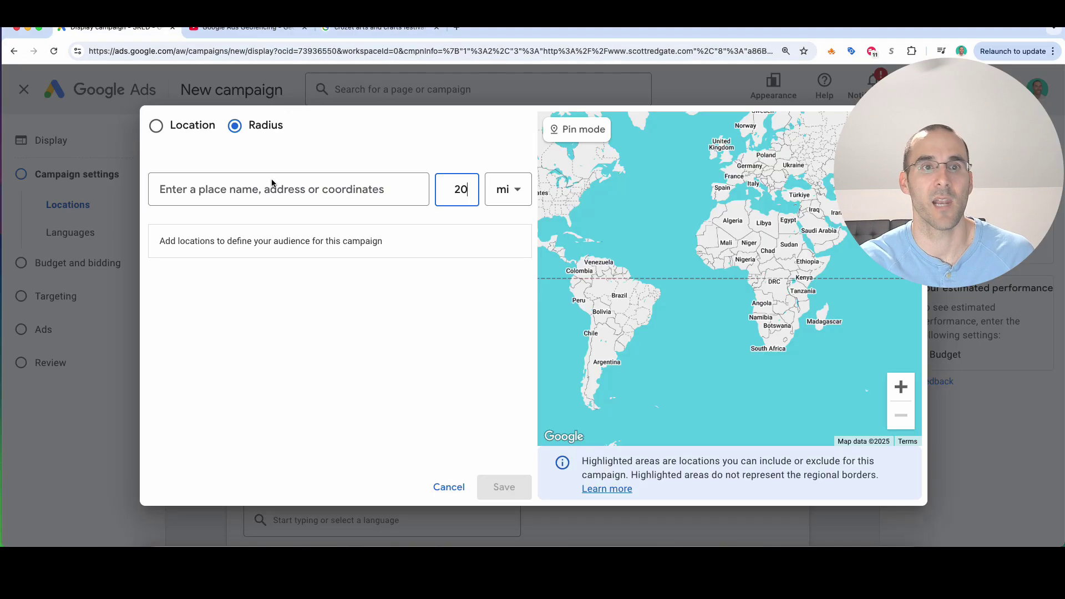
double_click(461, 191)
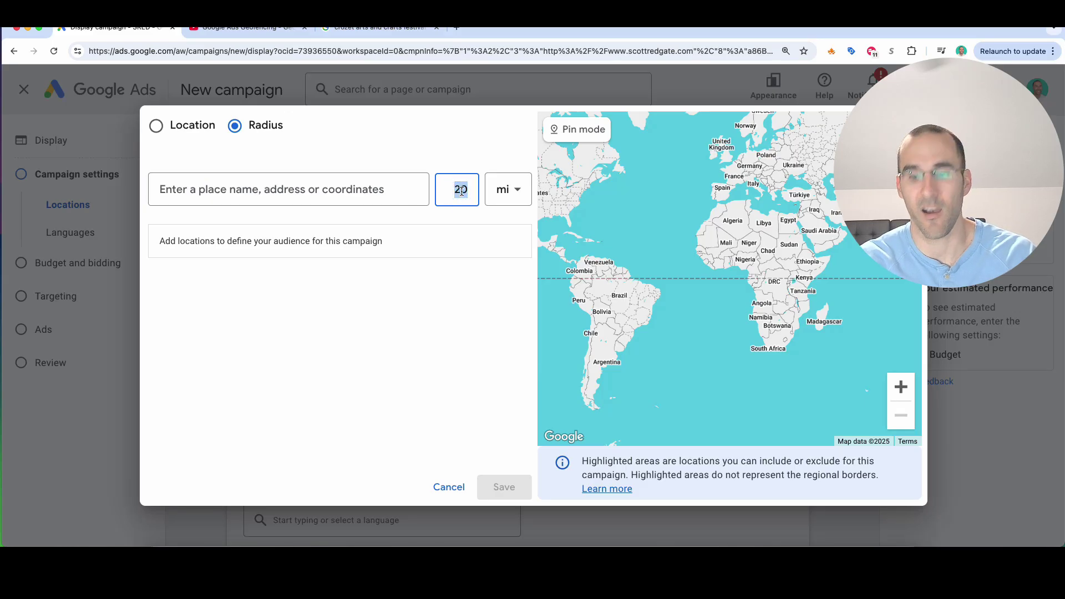
left_click(516, 193)
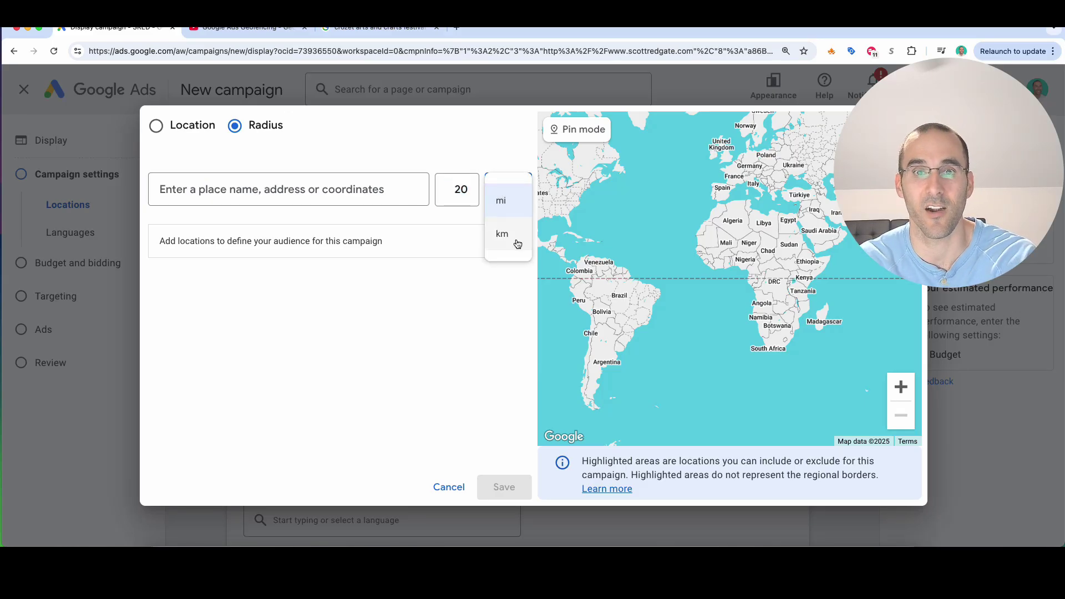
left_click(517, 244)
double_click(459, 190)
type("1")
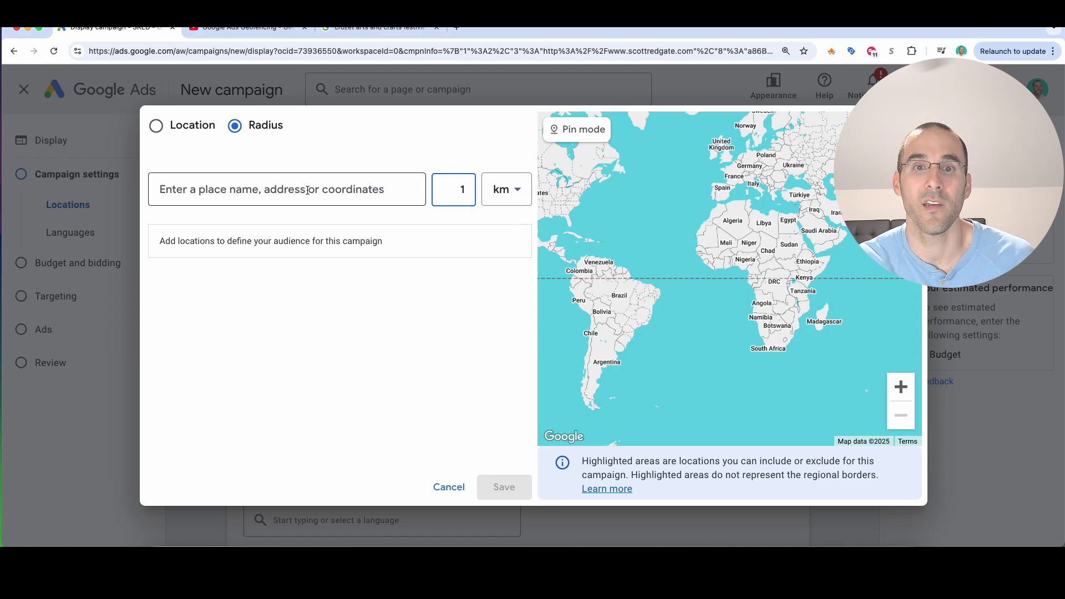
left_click(280, 189)
key("super+v")
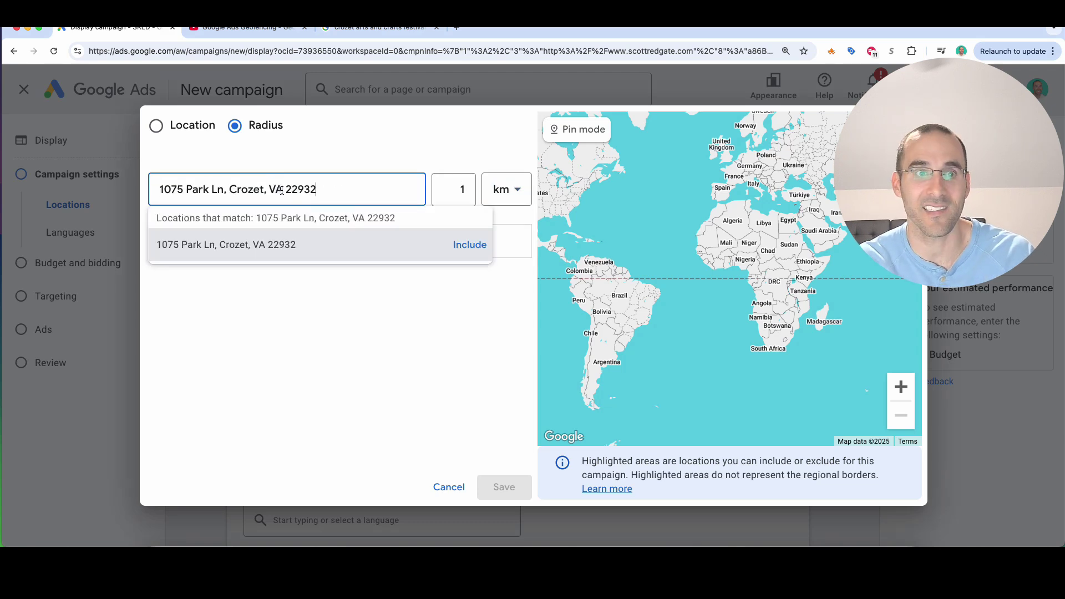
left_click(463, 250)
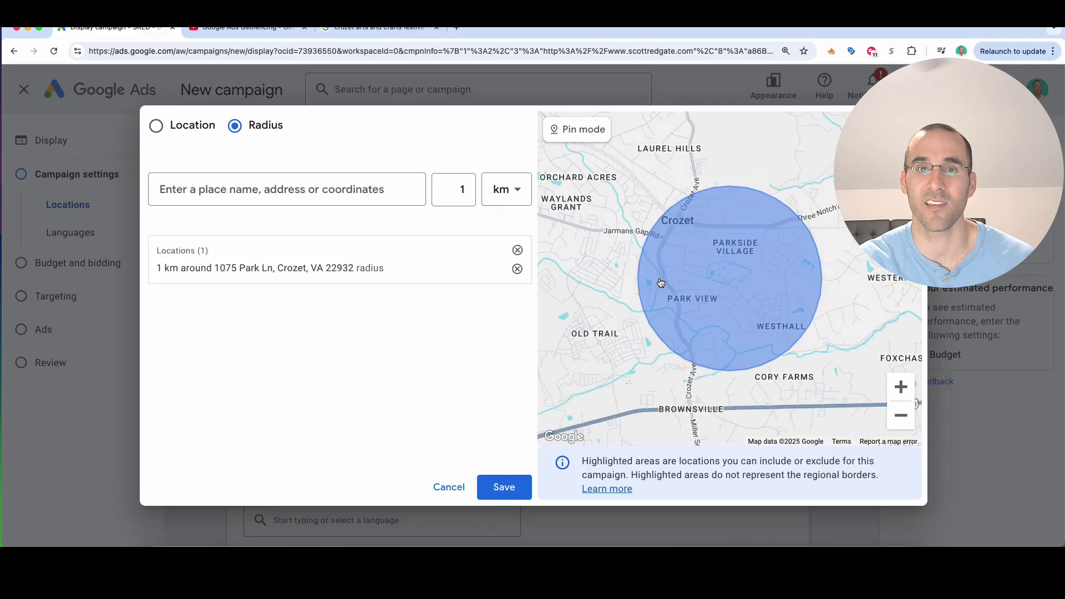
Zoom the map out to nearby towns, then back in around the Crozet radius.
scroll(804, 333, "down", 2)
left_click(901, 415)
left_click(901, 416)
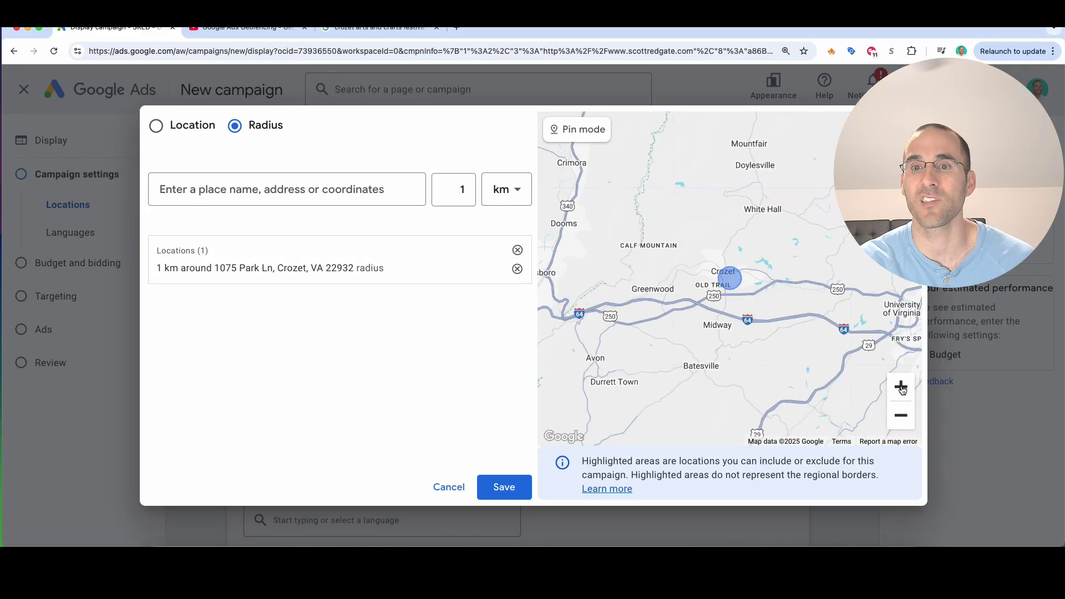
left_click(901, 388)
left_click(902, 388)
left_click(901, 388)
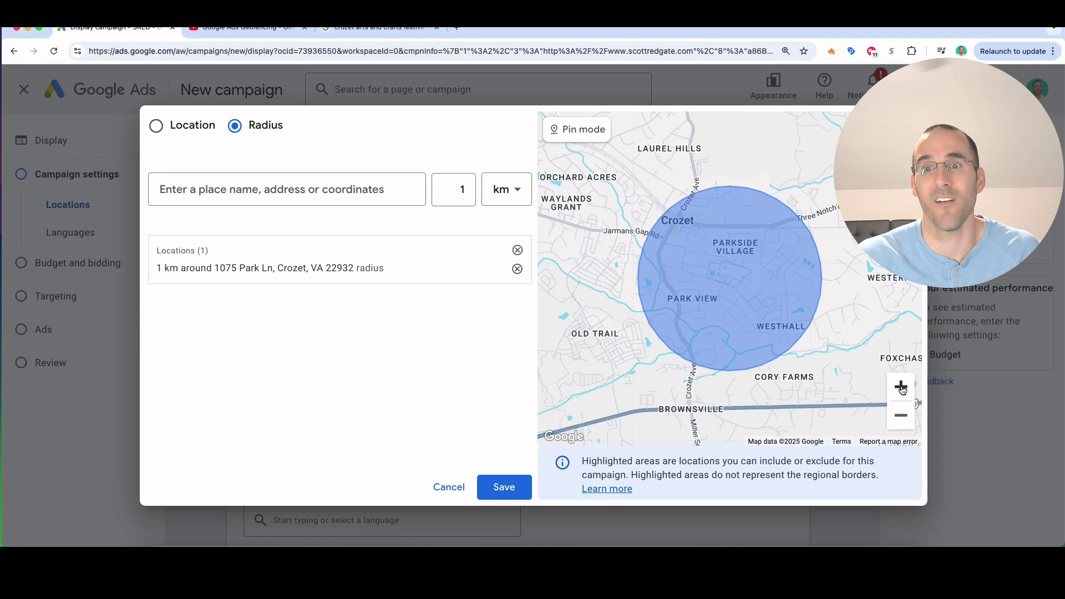
Save the 1 km radius location, then open audience segments on the Targeting step.
left_click(514, 493)
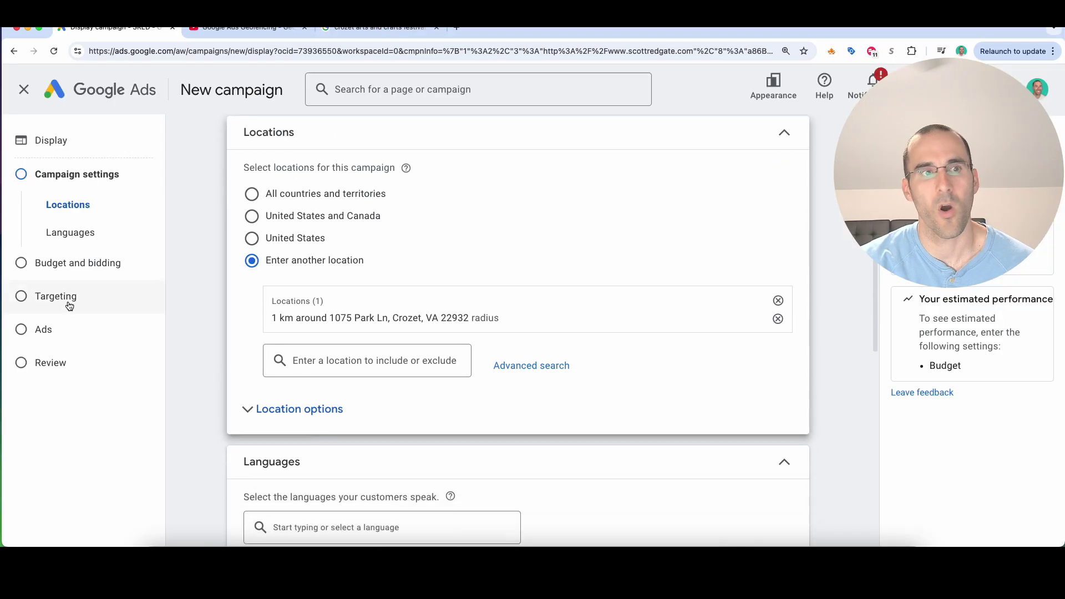
left_click(108, 302)
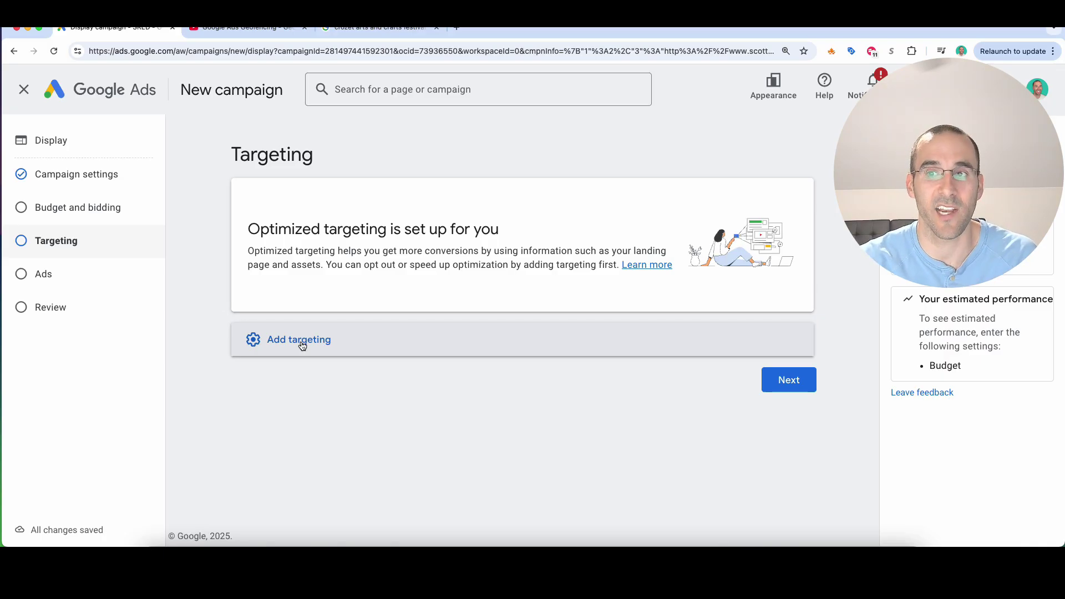
left_click(302, 346)
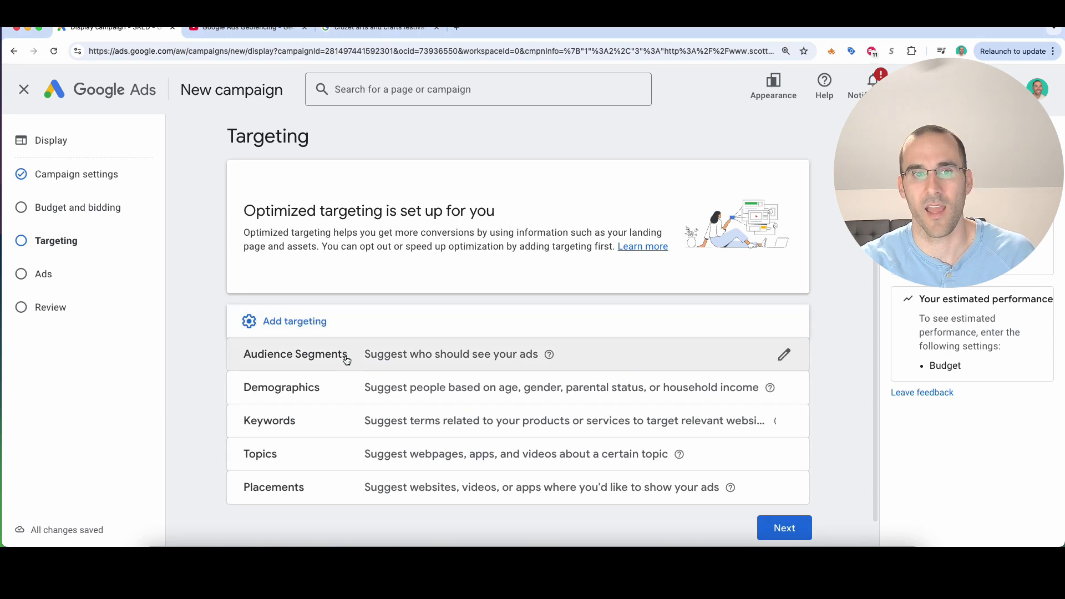
left_click(345, 360)
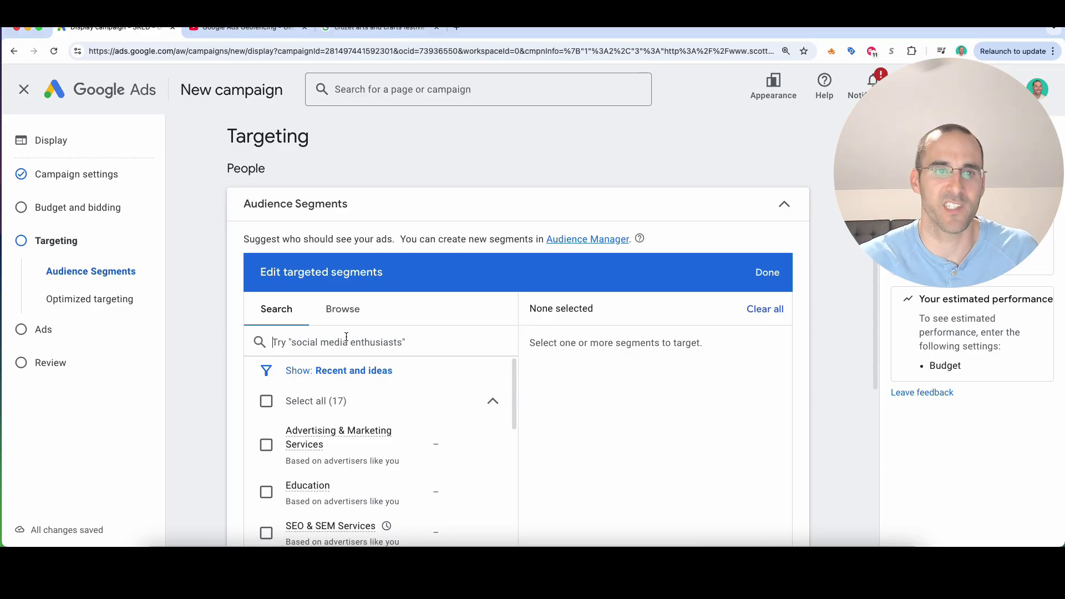
Search 'crafts' and add the DIY Crafts in-market audience segment.
type("crafts")
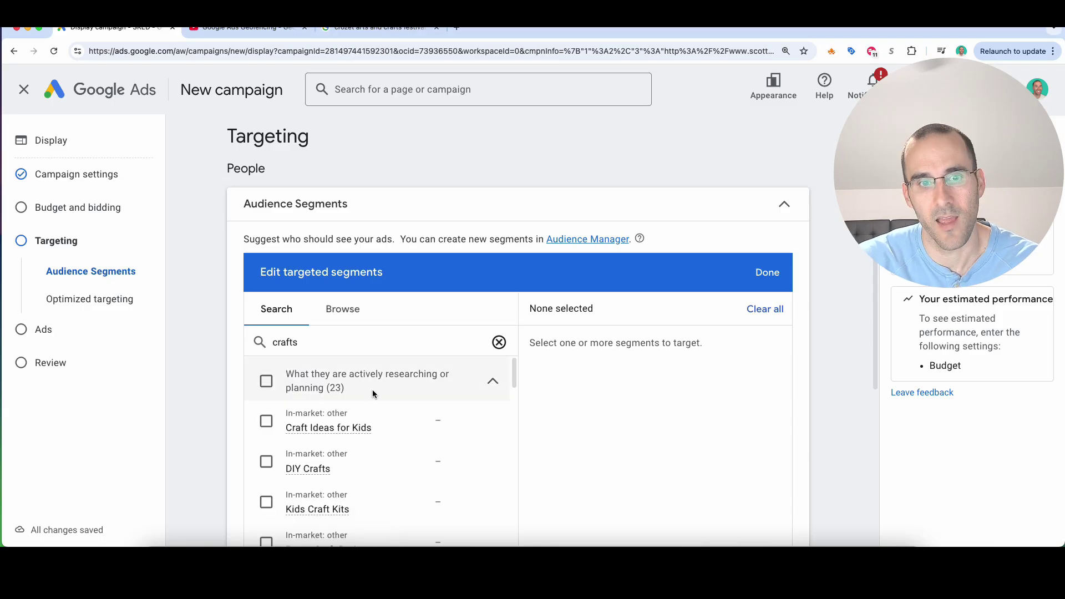
mouse_move(310, 477)
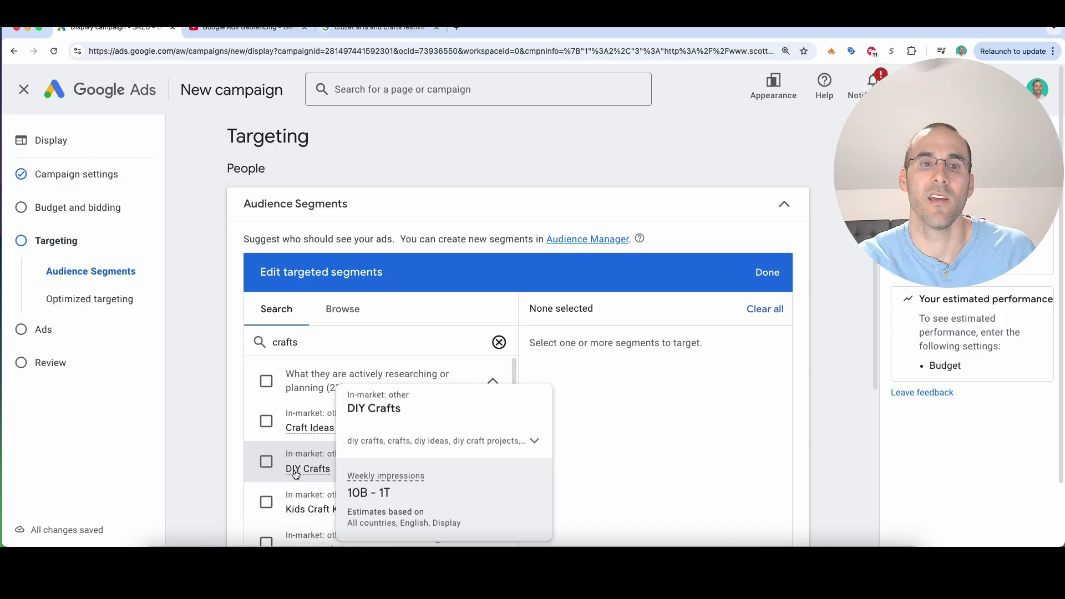
left_click(267, 464)
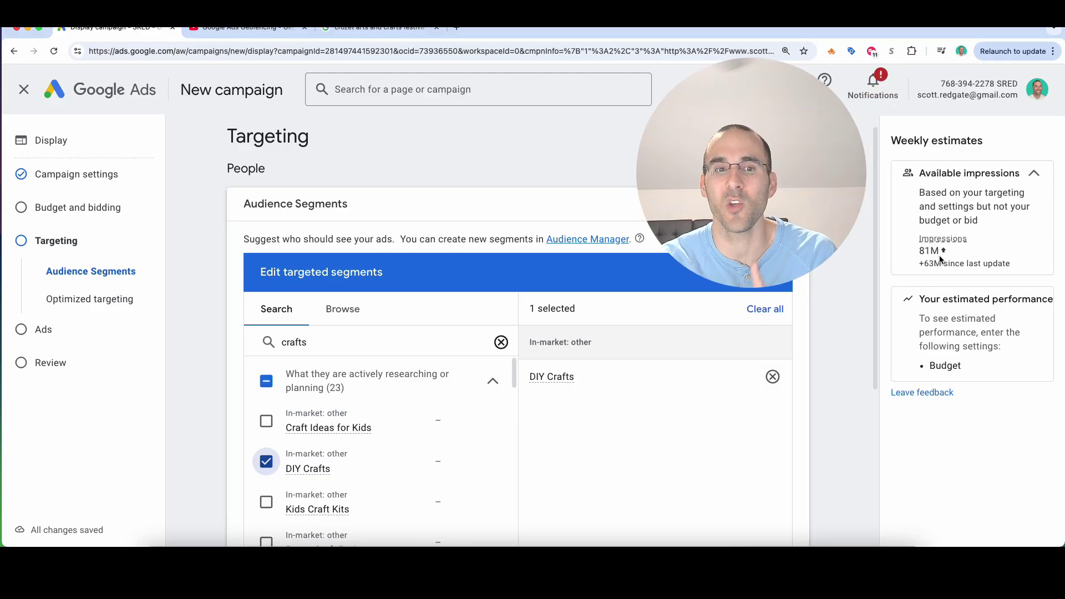
Uncheck 'Use optimized targeting', dropping weekly impressions to 18M.
scroll(802, 288, "down", 5)
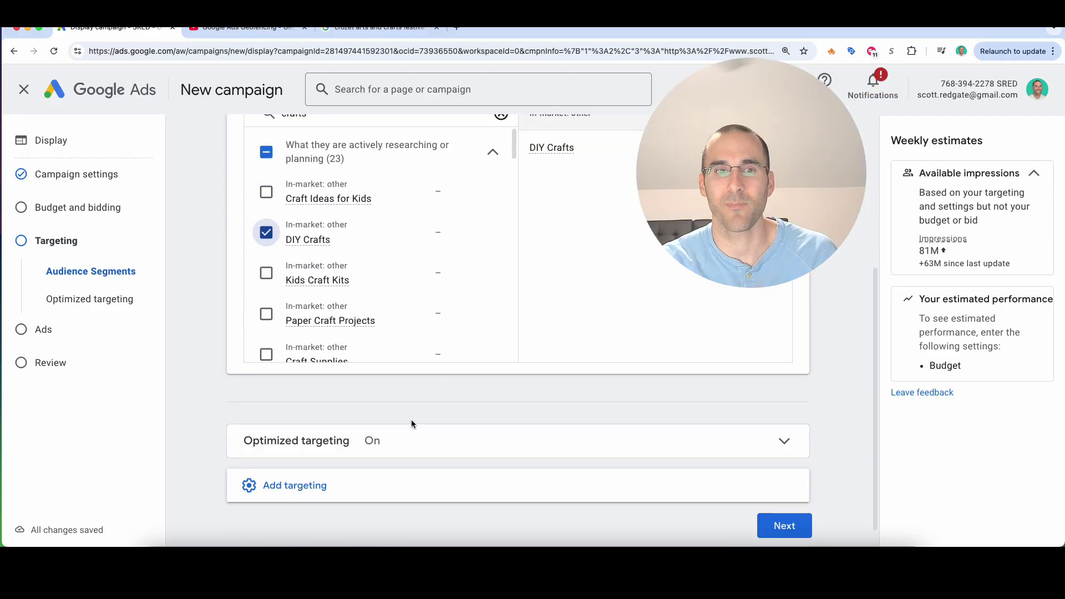
left_click(411, 442)
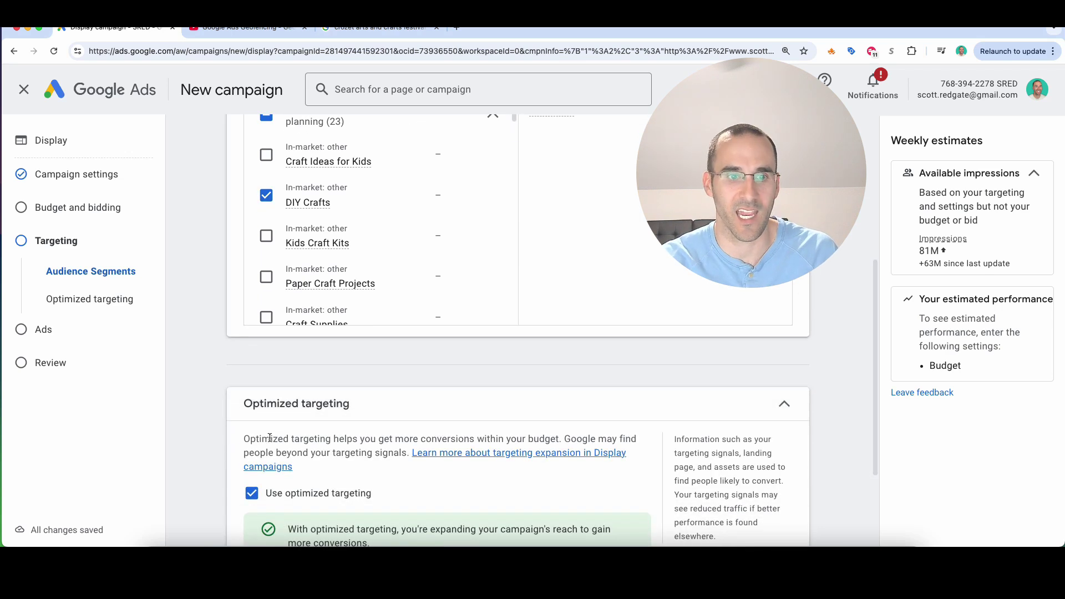
scroll(300, 450, "down", 1)
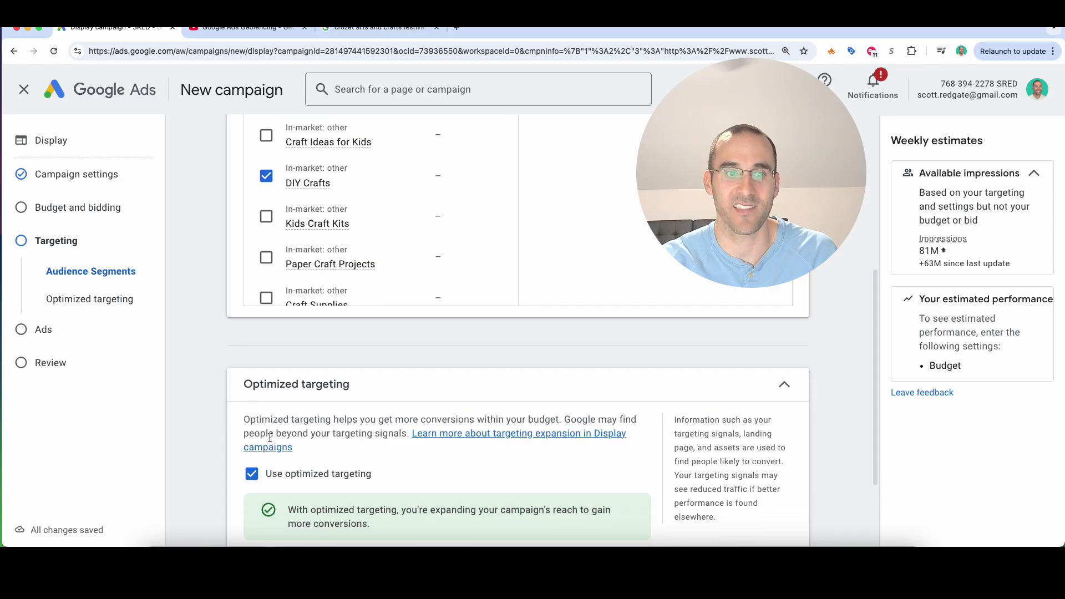
left_click(252, 475)
scroll(333, 438, "down", 2)
scroll(388, 433, "down", 3)
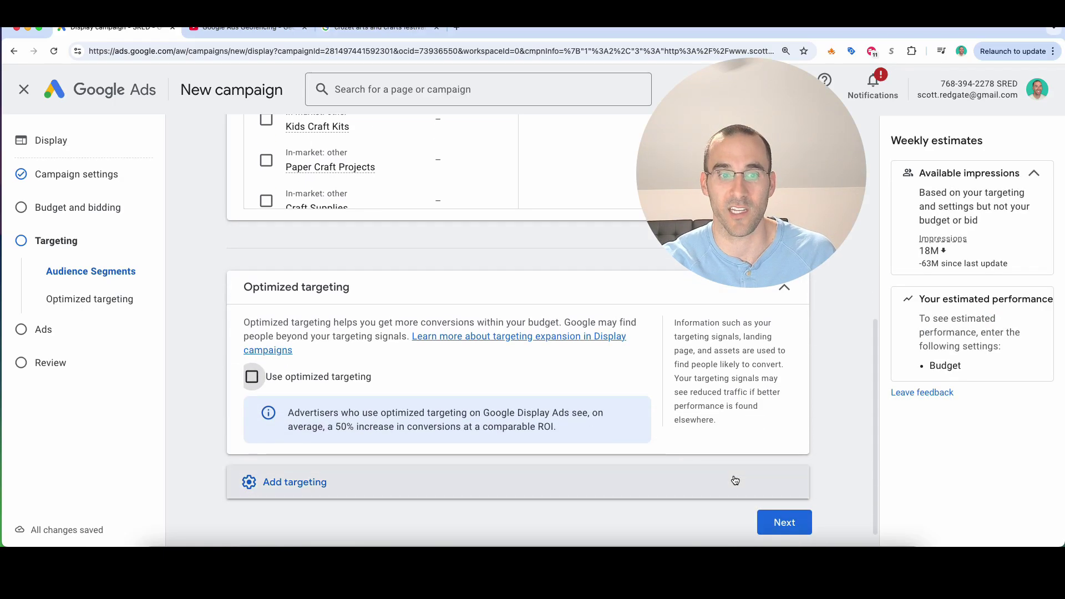
Set location options to Presence: people in or regularly in the targeted locations.
left_click(785, 522)
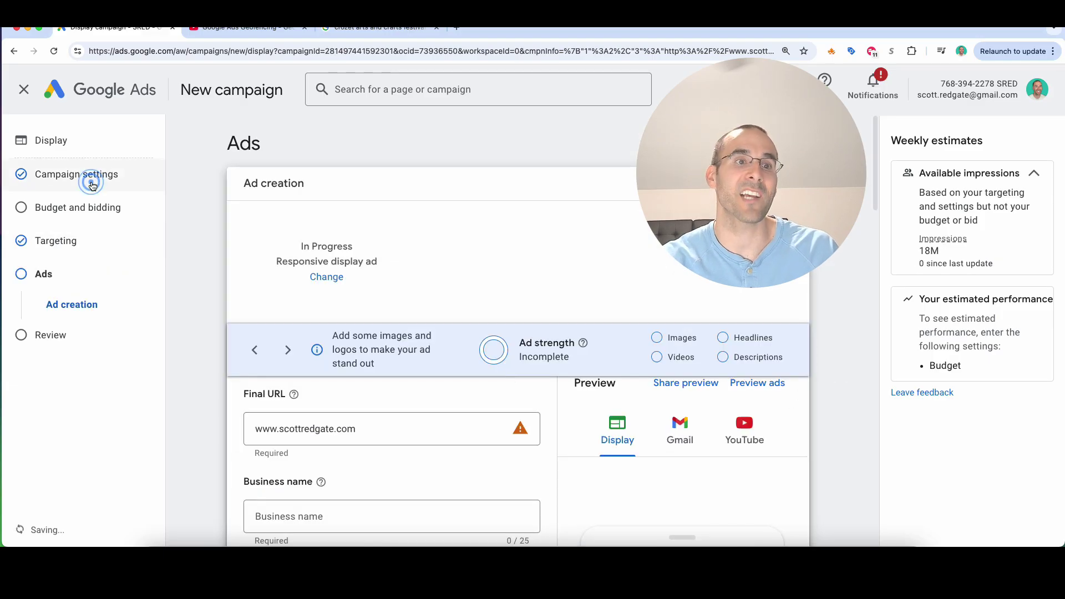
left_click(90, 179)
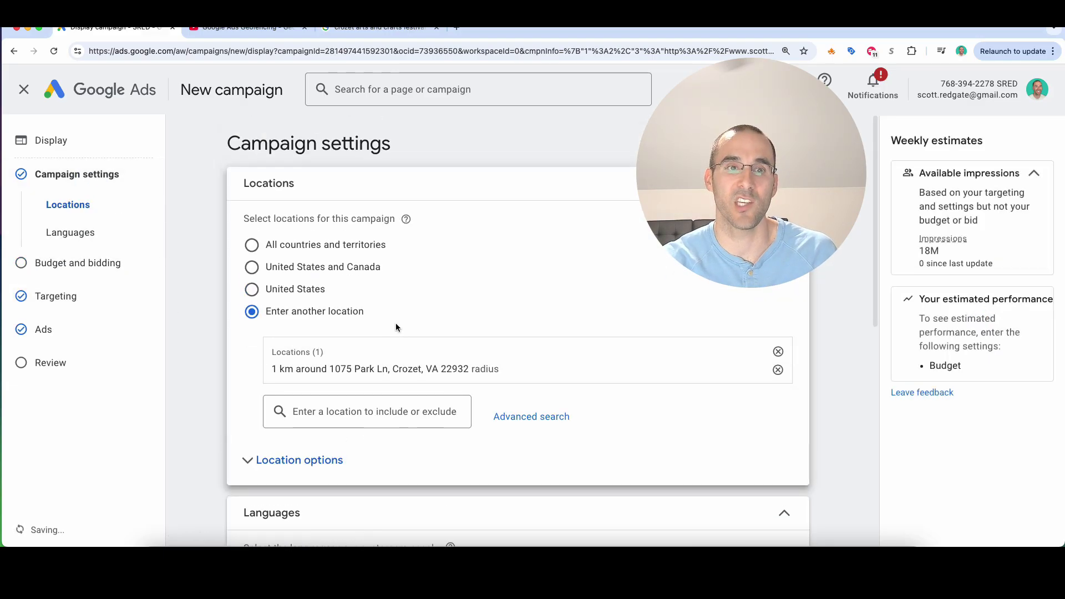
left_click(331, 460)
scroll(328, 455, "down", 2)
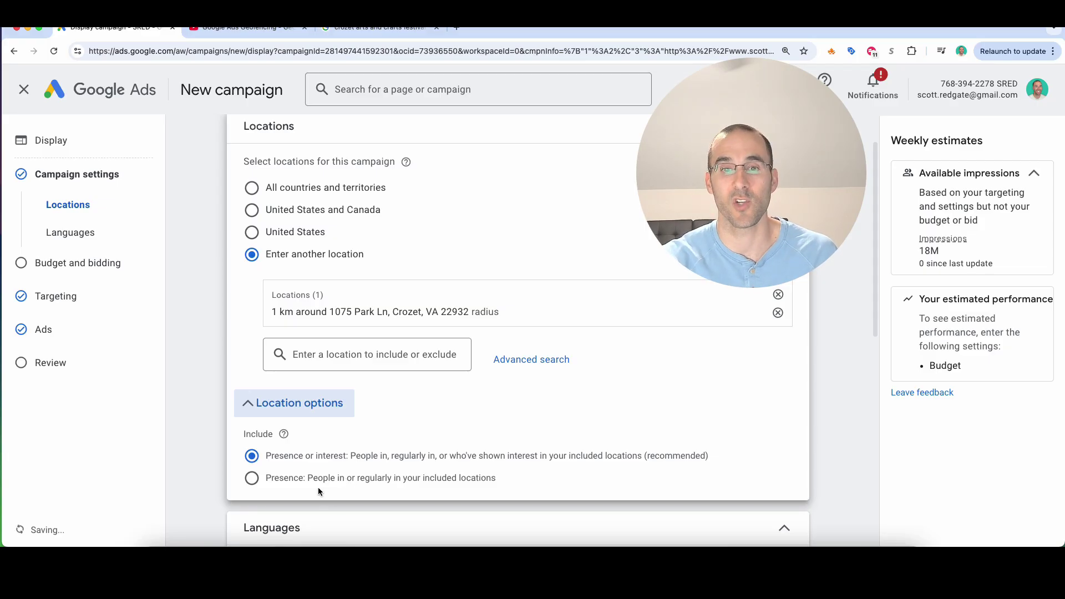
left_click(281, 481)
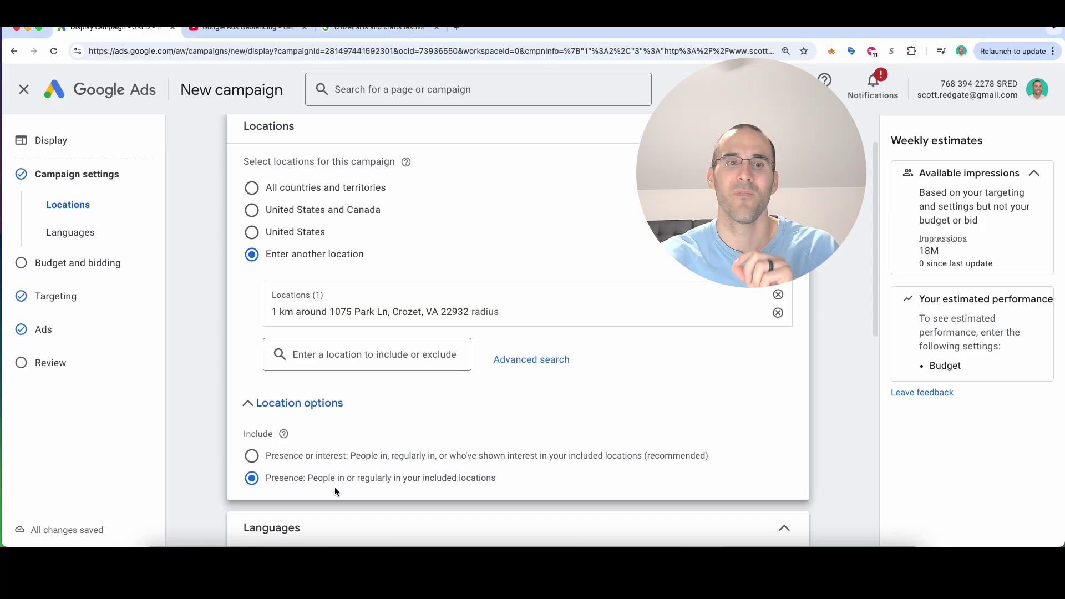
Reopen Radius advanced search and pan the map around the 1 km Crozet radius.
left_click(524, 370)
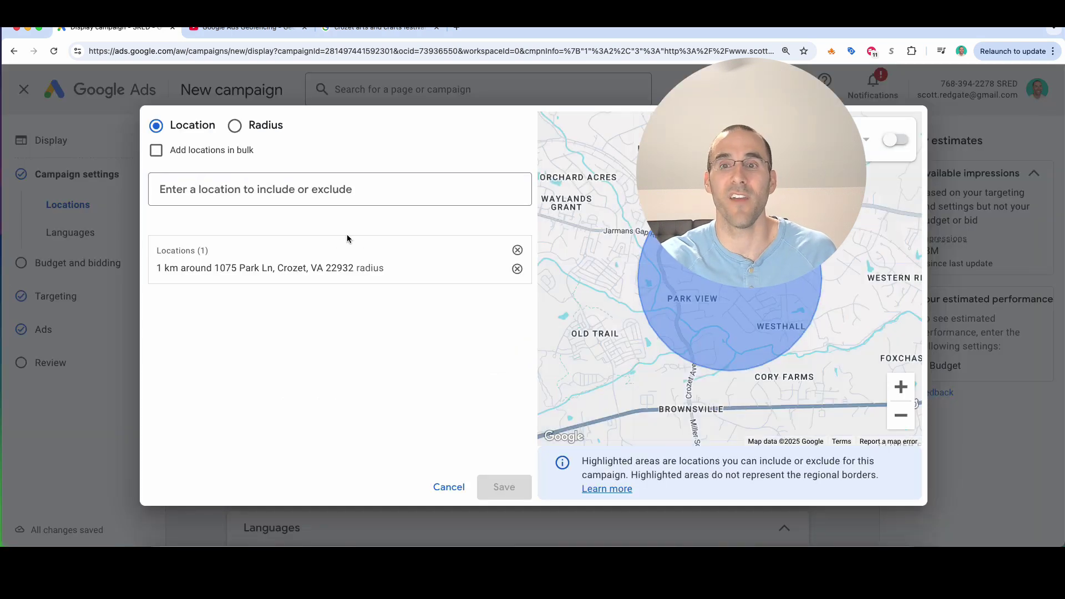
left_click(235, 126)
left_click(360, 189)
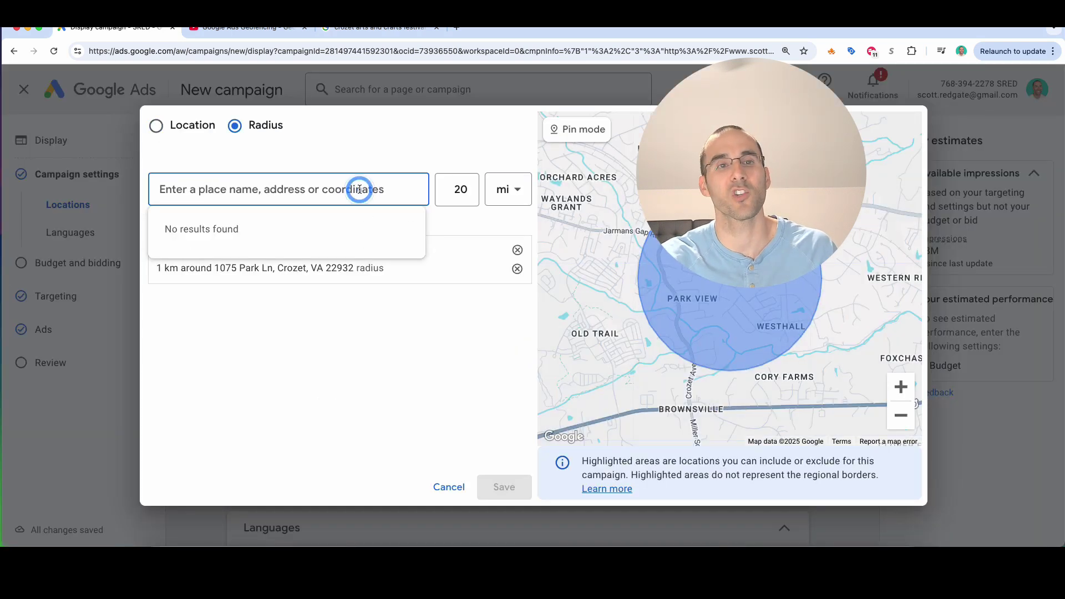
left_click(359, 145)
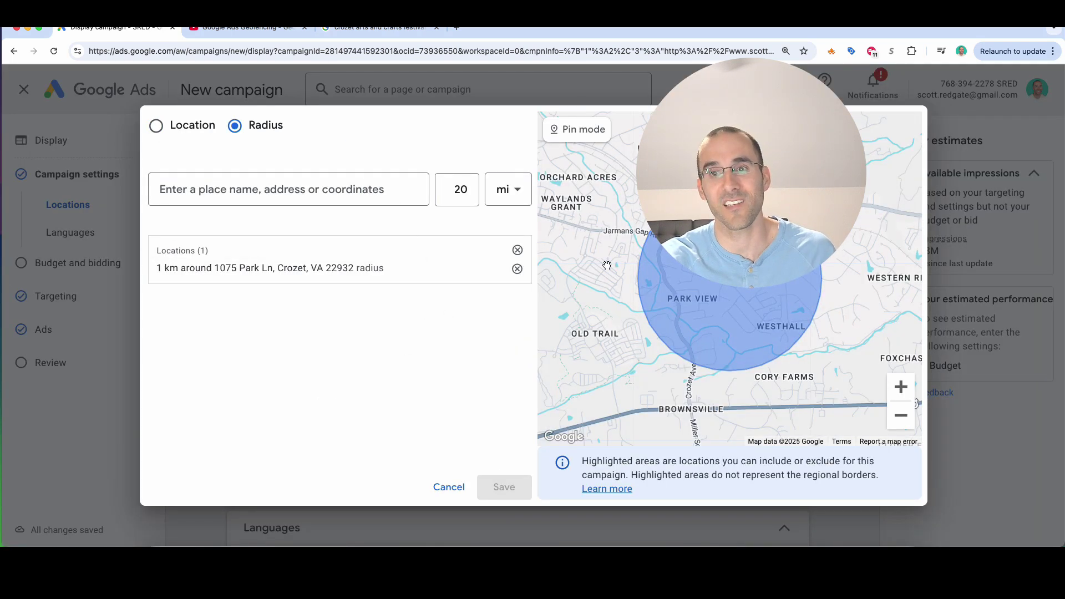
left_click_drag(786, 290, 729, 283)
scroll(868, 370, "down", 2)
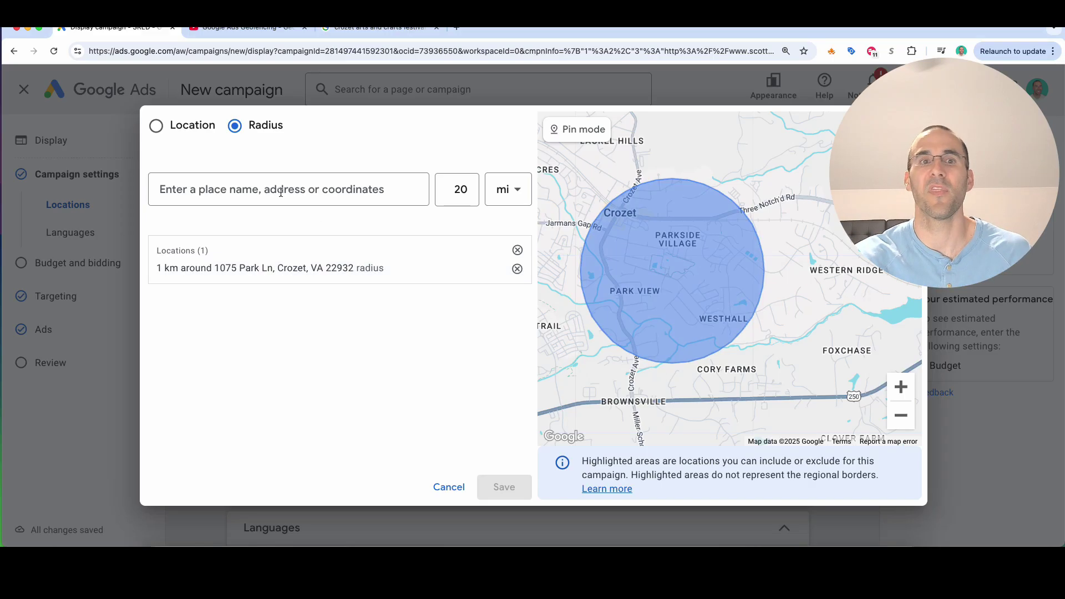
Search locations by name for 'waynesboro' and exclude Waynesboro, Virginia.
left_click(154, 127)
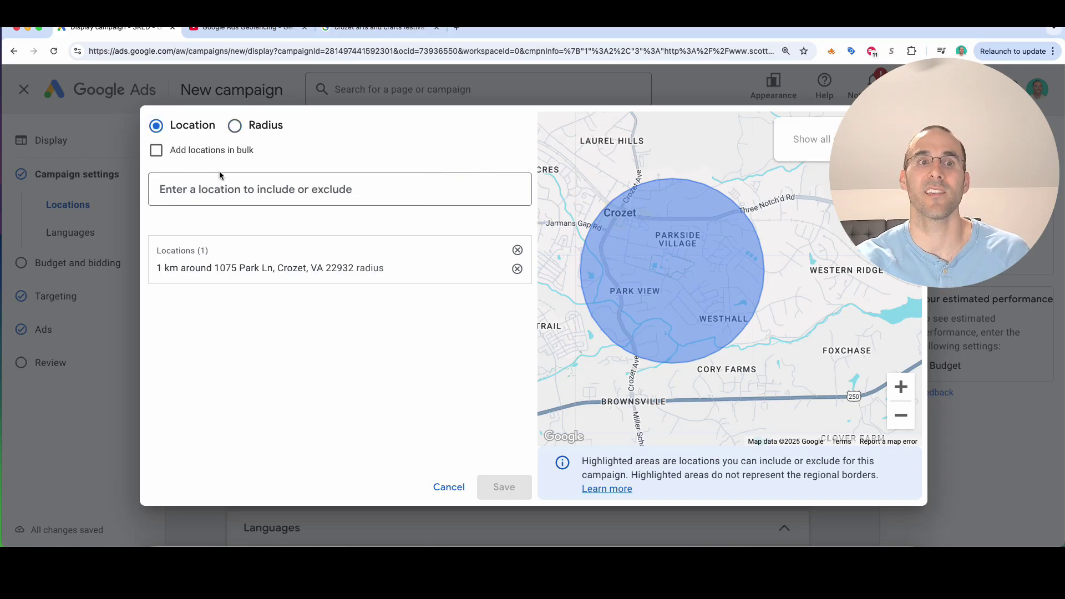
left_click(227, 187)
type("waynesboro")
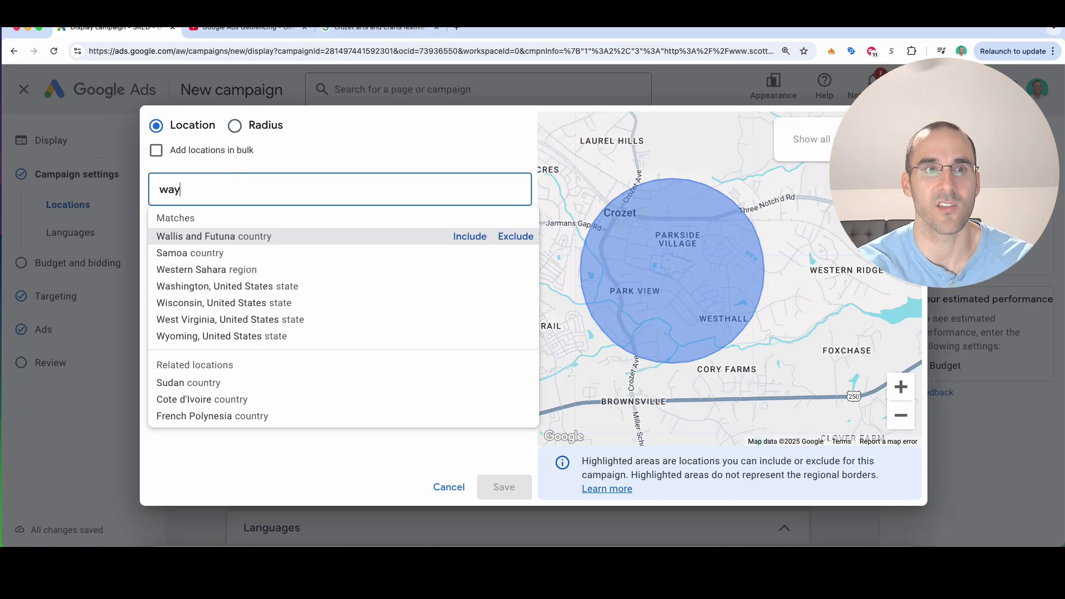
left_click(511, 237)
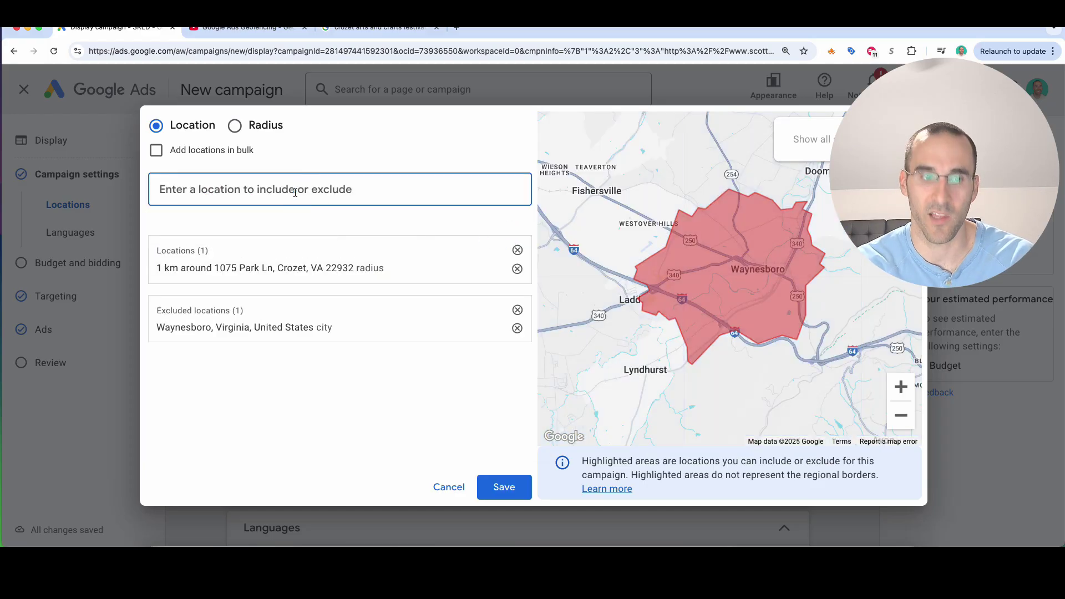
Exclude Charlottesville, Virginia too, check the map around Crozet, then close the location editor.
type("charlottes")
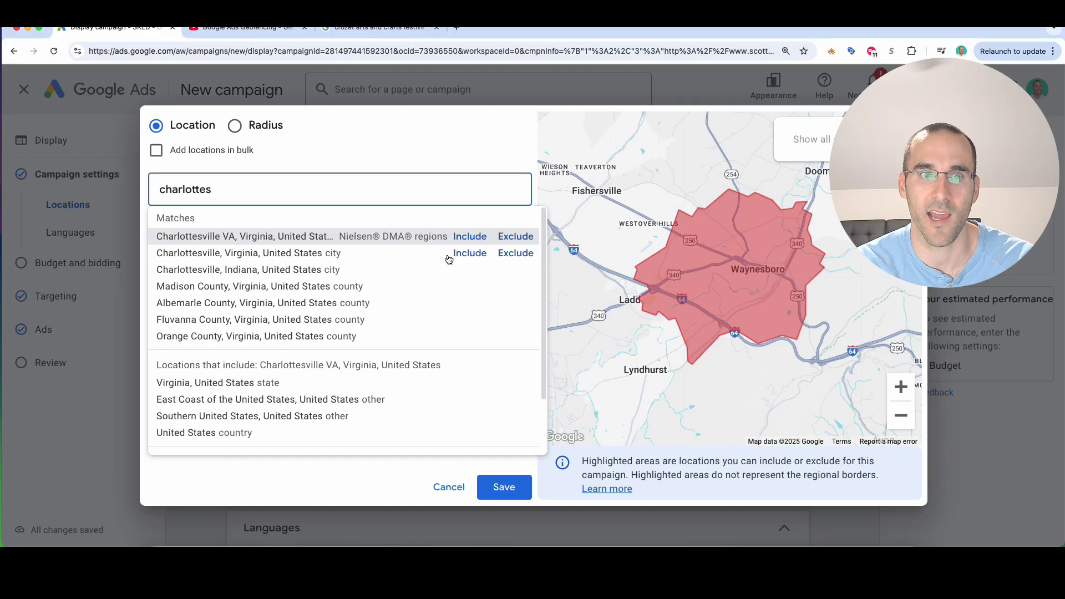
left_click(505, 254)
left_click(901, 416)
left_click(901, 416)
left_click(901, 416)
scroll(697, 302, "down", 2)
left_click(901, 387)
left_click(901, 386)
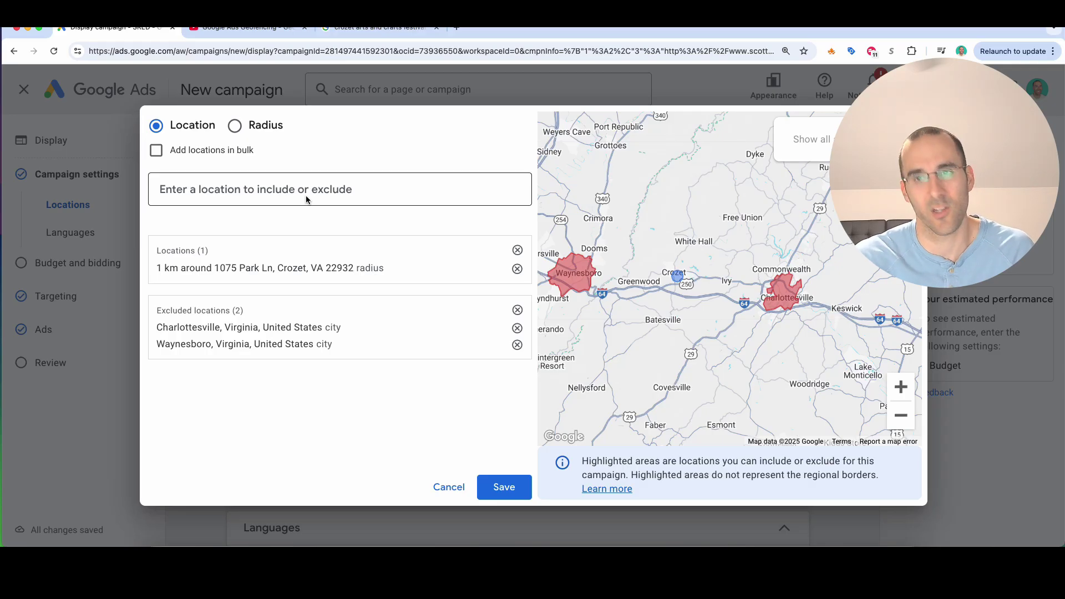
key("Escape")
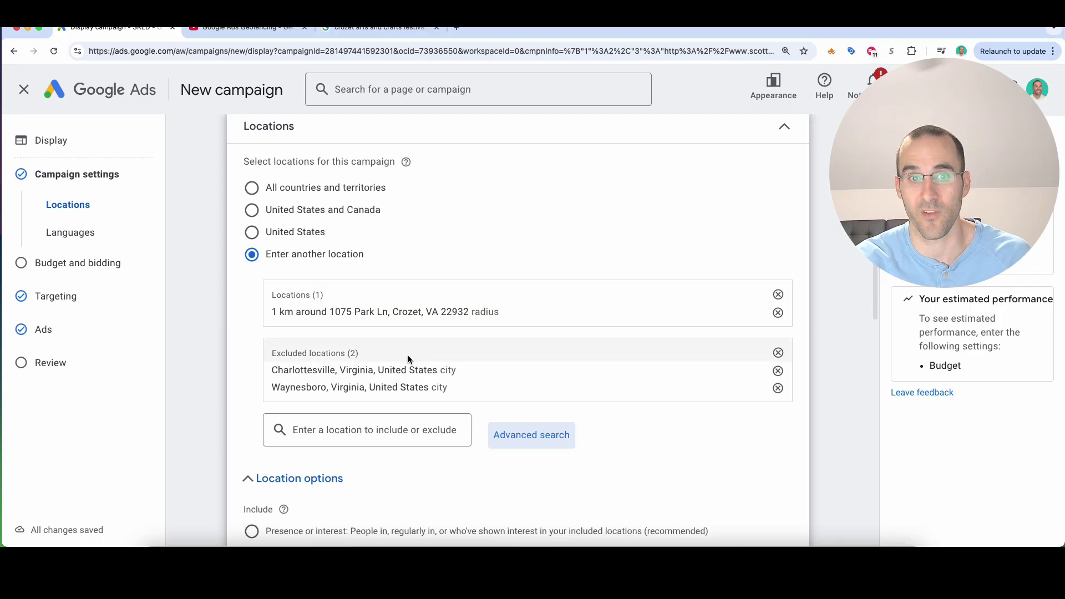
Scroll down to the audience segments, where DIY Crafts is the only selected segment.
scroll(404, 353, "down", 1)
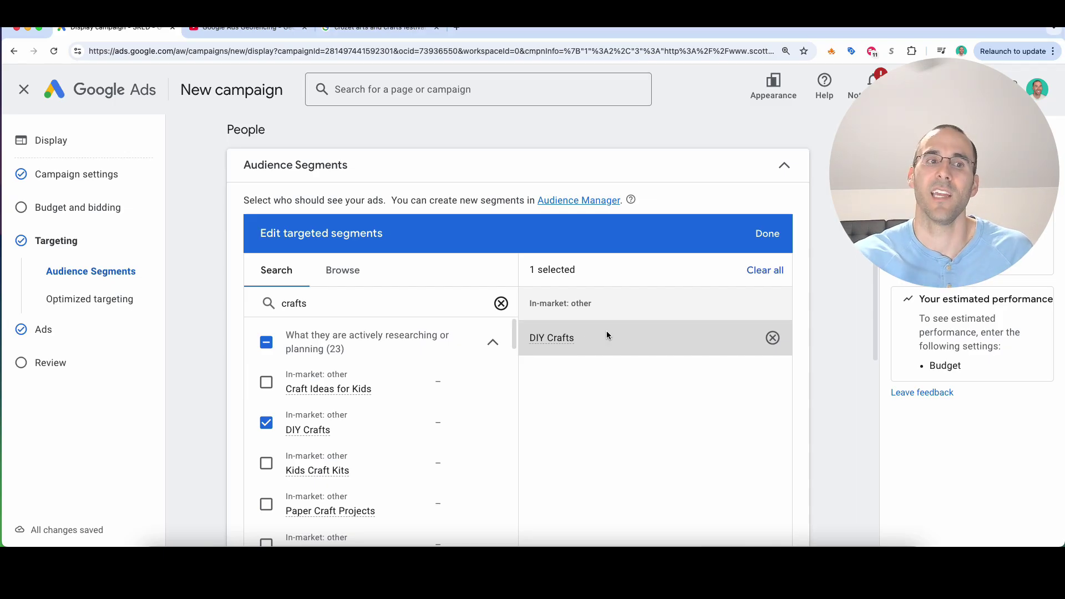
Open the Ads step and show the Responsive display, Upload display and Copy existing ad options.
left_click(113, 343)
left_click(326, 265)
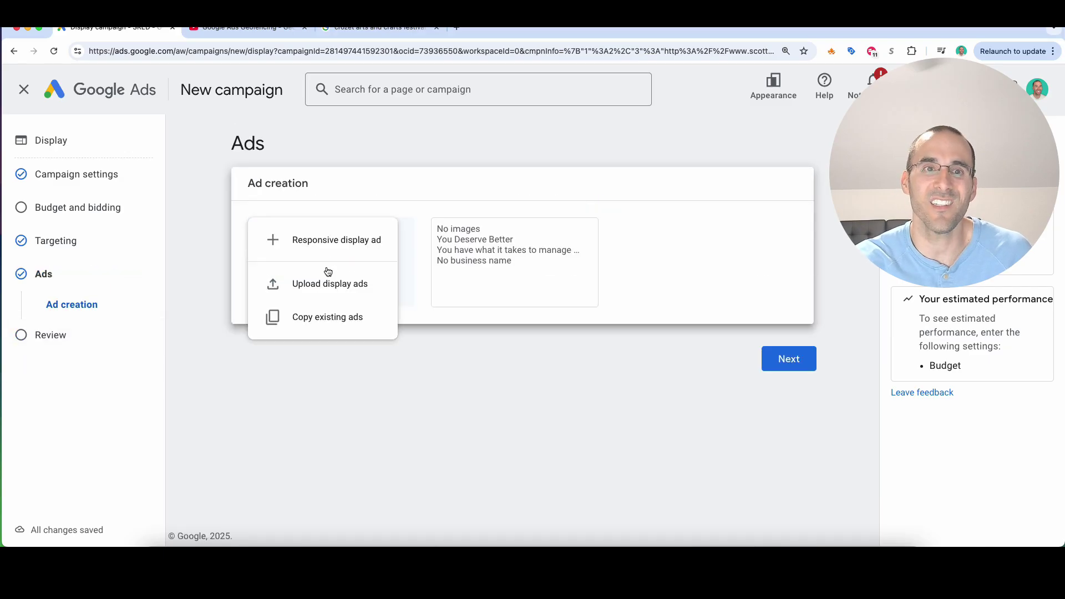